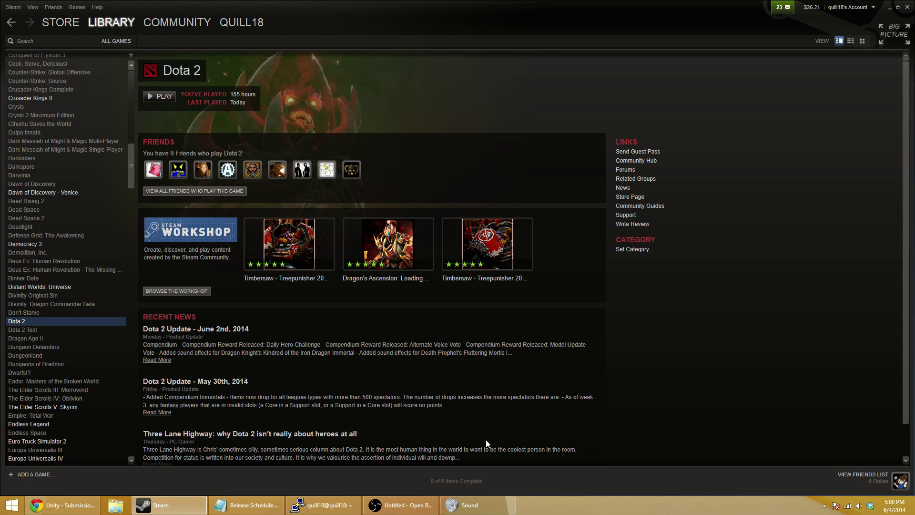
- Set the Microphone level to 59 (via 100) in its Levels tab and close both Sound dialogs
left_click(477, 504)
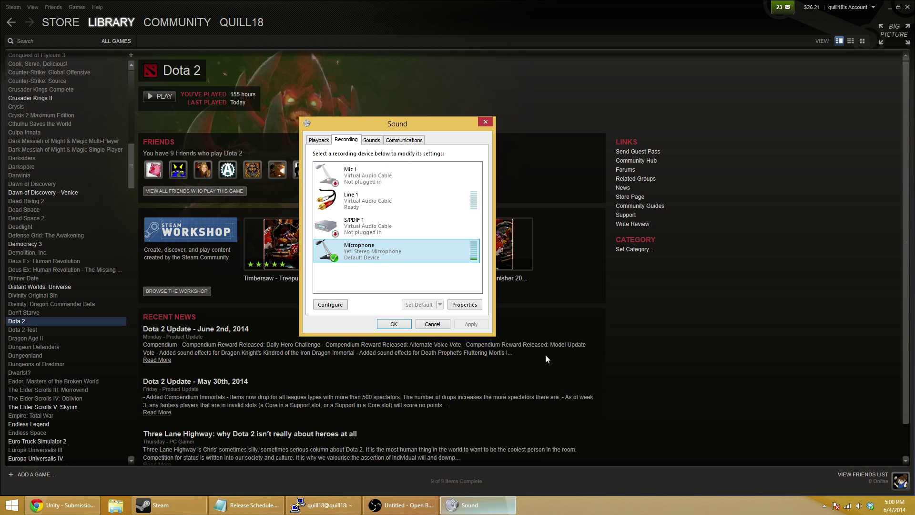
double_click(386, 264)
left_click(377, 176)
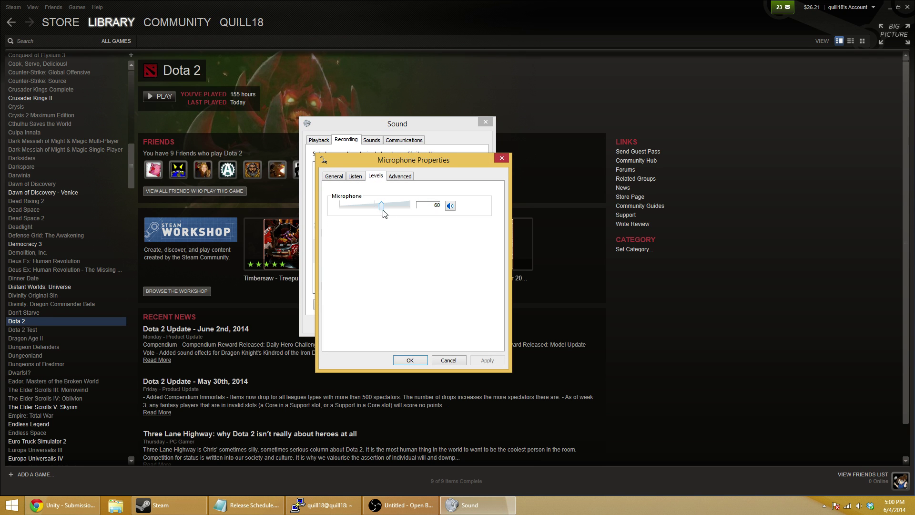
left_click_drag(382, 207, 447, 207)
left_click_drag(411, 210, 380, 211)
left_click(421, 359)
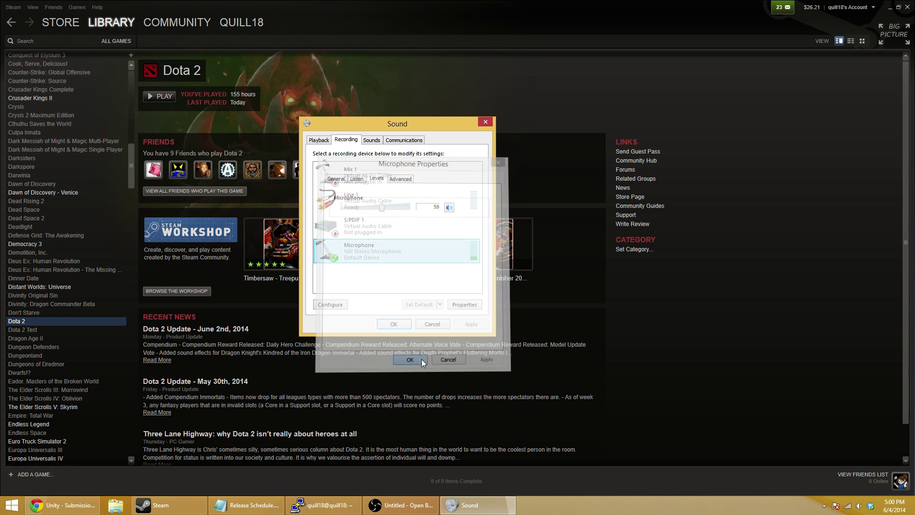
left_click(401, 323)
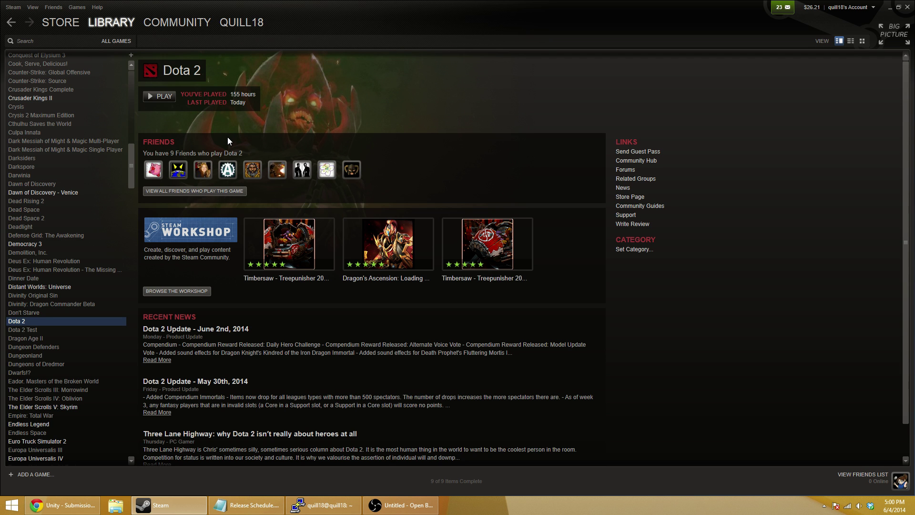
- Browse Dota 2's local files from its Properties to open the dota 2 beta folder
right_click(29, 324)
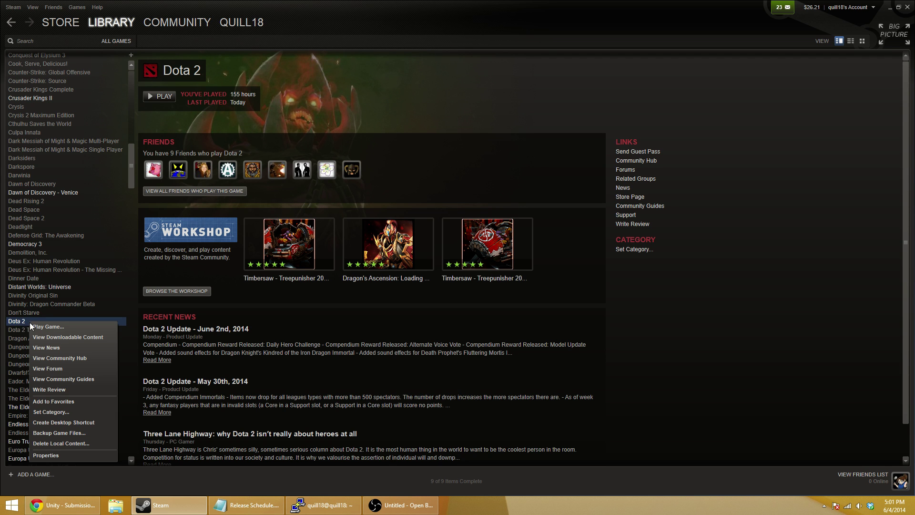
left_click(70, 455)
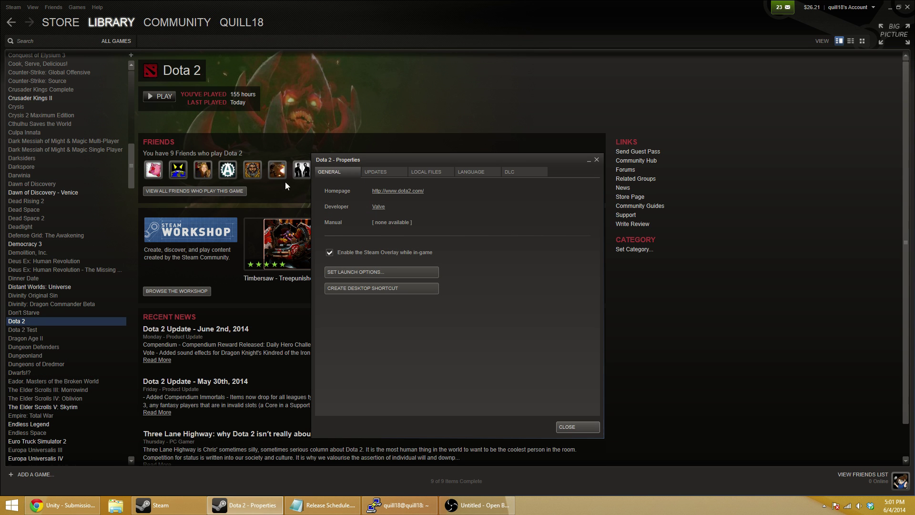
left_click(434, 172)
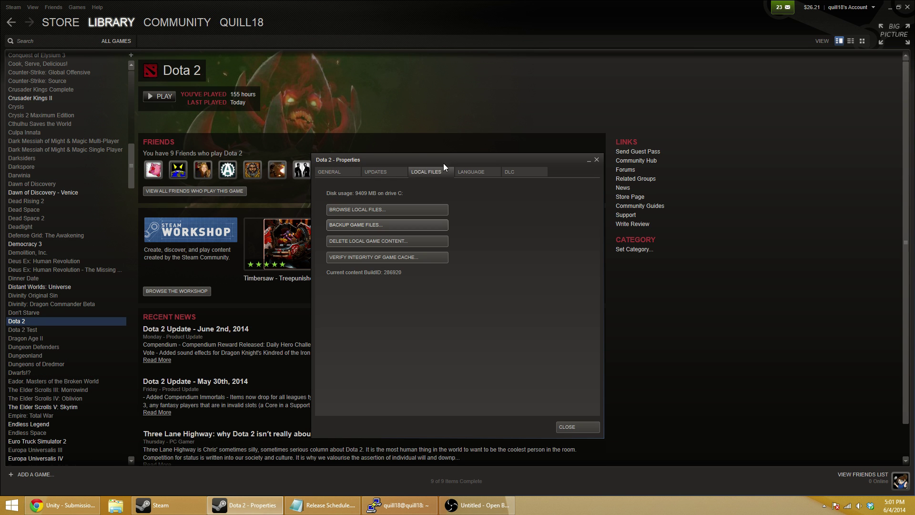
left_click(374, 209)
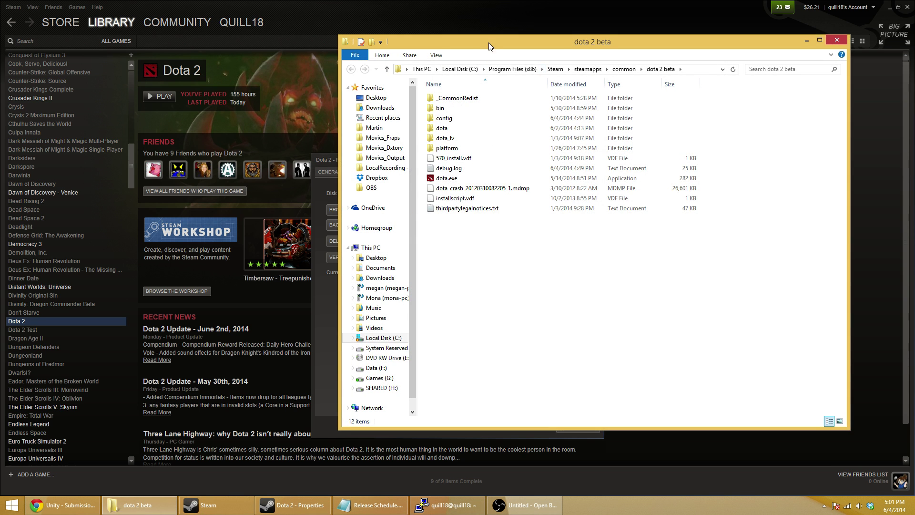
- Navigate into the dota\cfg folder and select config.cfg
left_click_drag(488, 42, 339, 38)
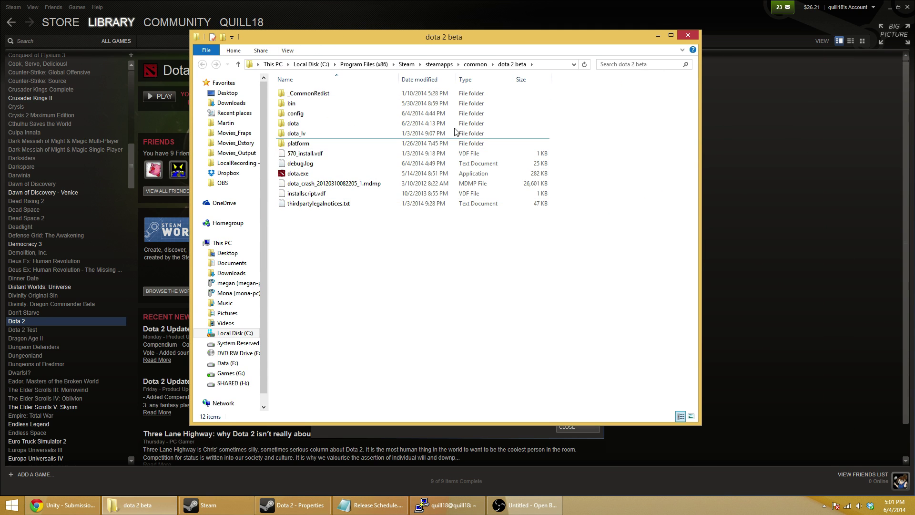
left_click(362, 124)
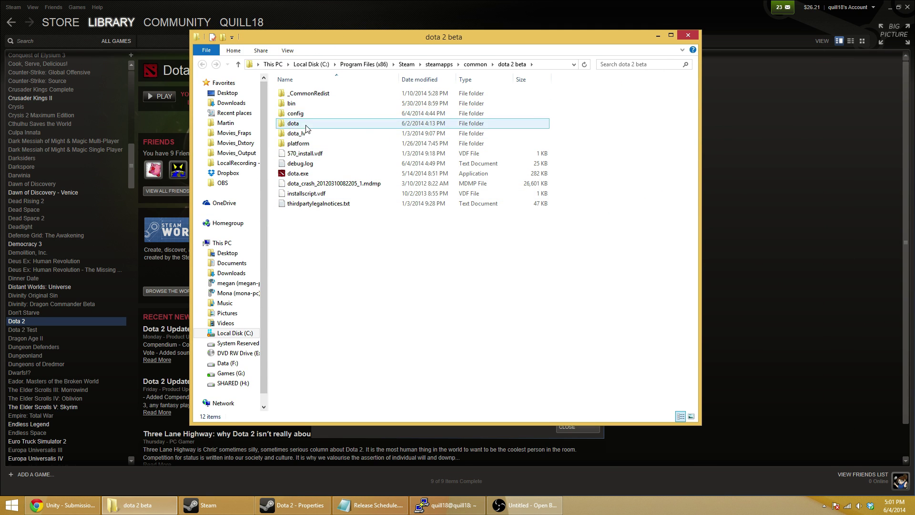
left_click(376, 134)
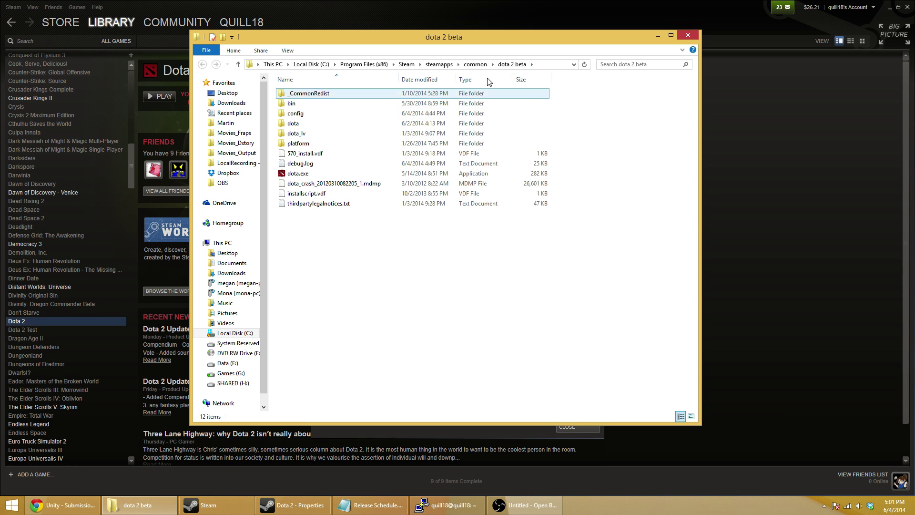
double_click(295, 125)
left_click(297, 104)
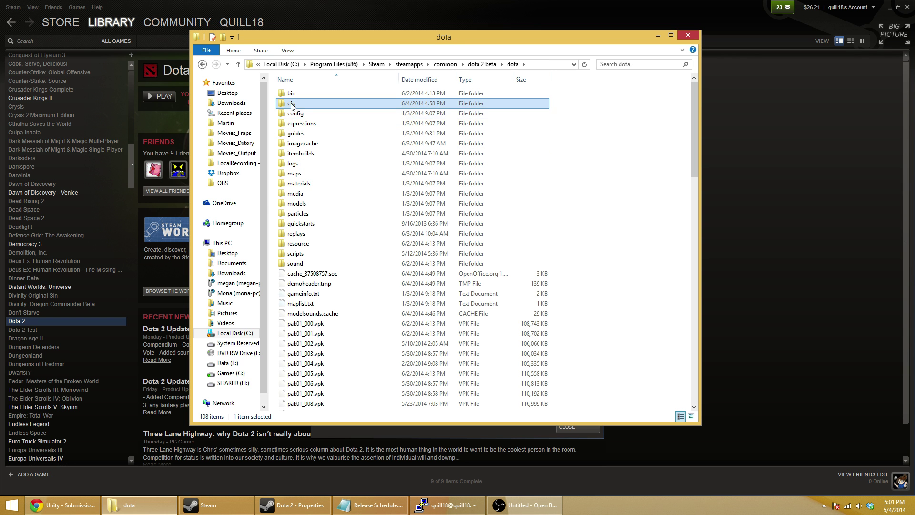
double_click(292, 104)
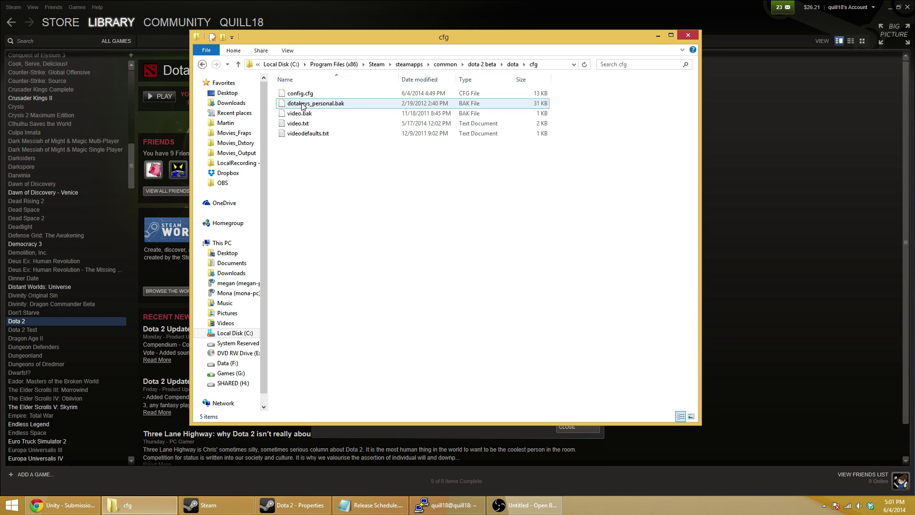
left_click(302, 94)
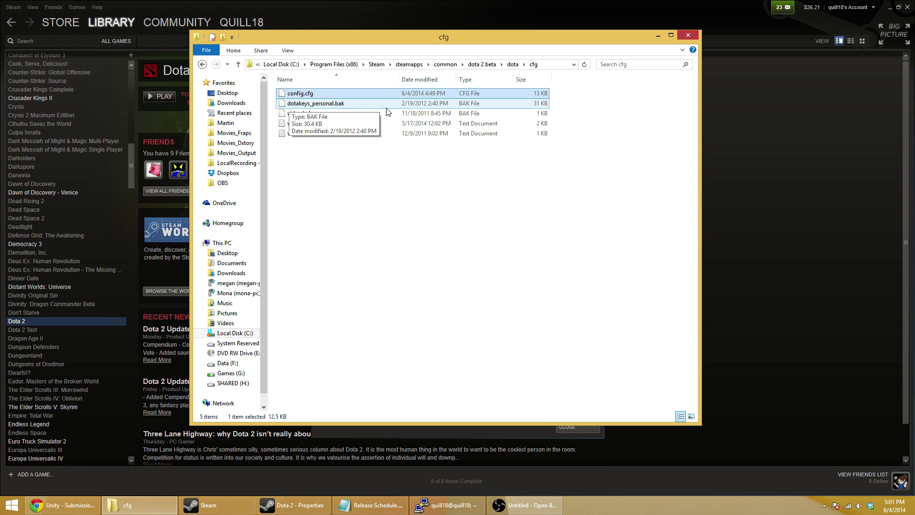
- Rename config.cfg to config.txt, accepting the extension-change warning
right_click(305, 94)
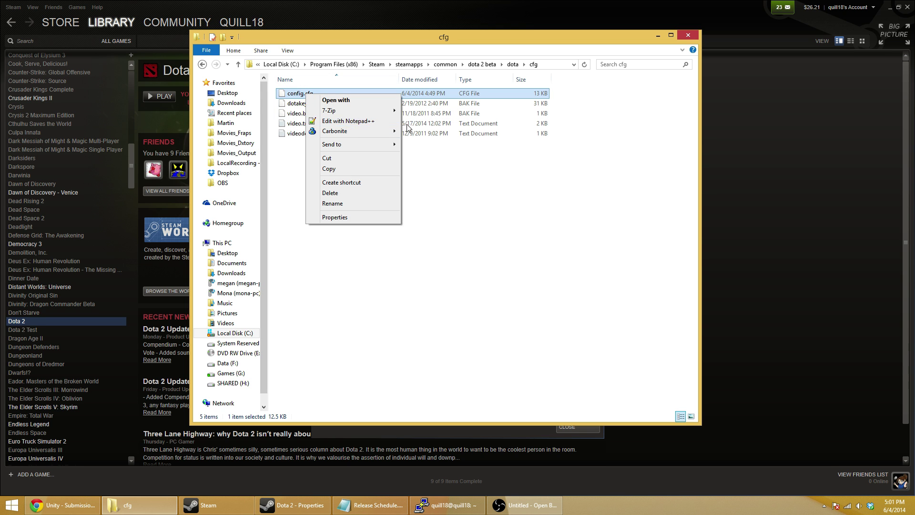
left_click(353, 122)
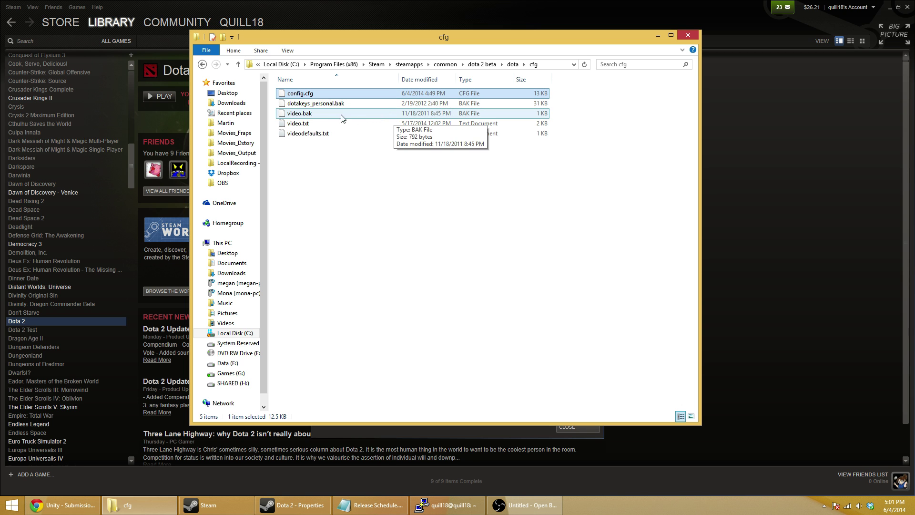
left_click(306, 94)
left_click(306, 94)
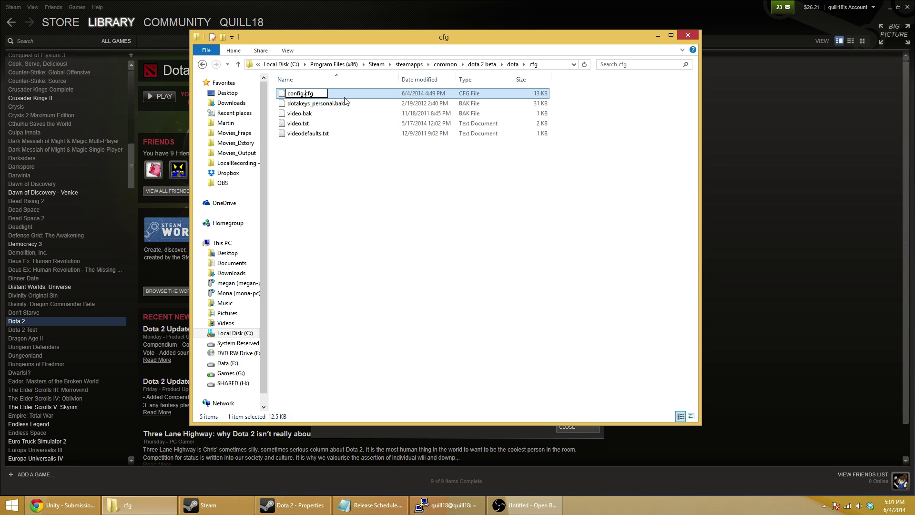
key("Delete")
key("Delete")
key("Delete")
type("txt")
key("Return")
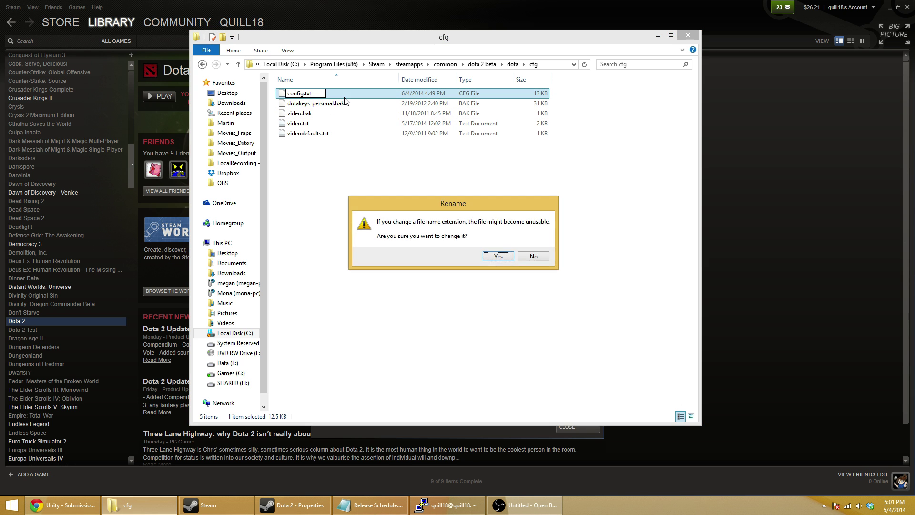
left_click(498, 257)
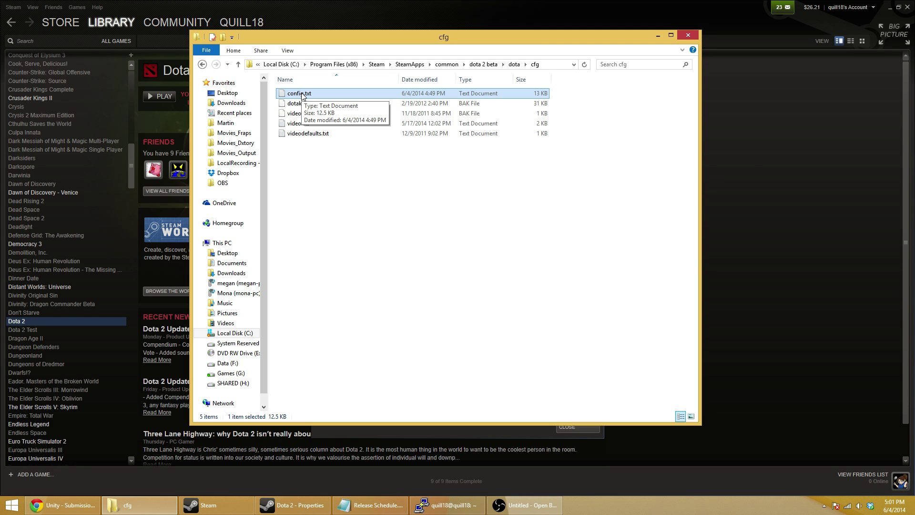
- Open config.txt in Notepad and search it for voice_
double_click(300, 94)
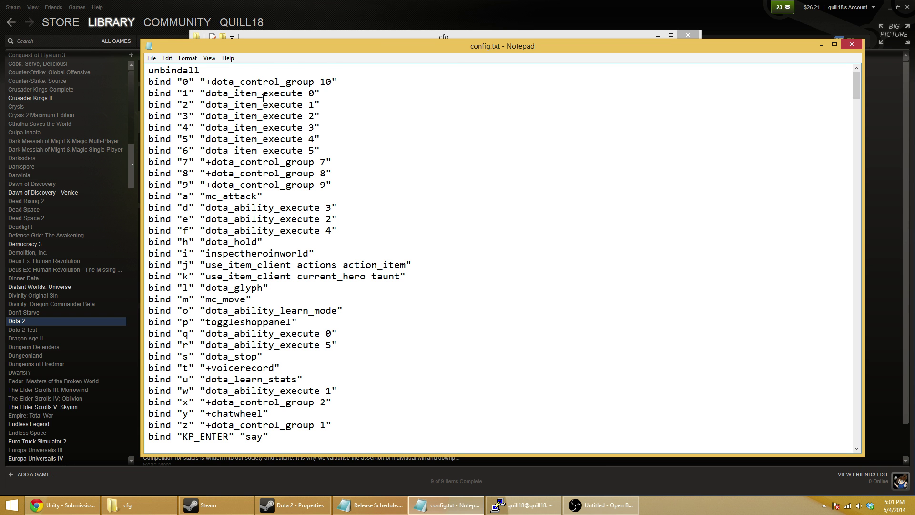
scroll(255, 102, "down", 20)
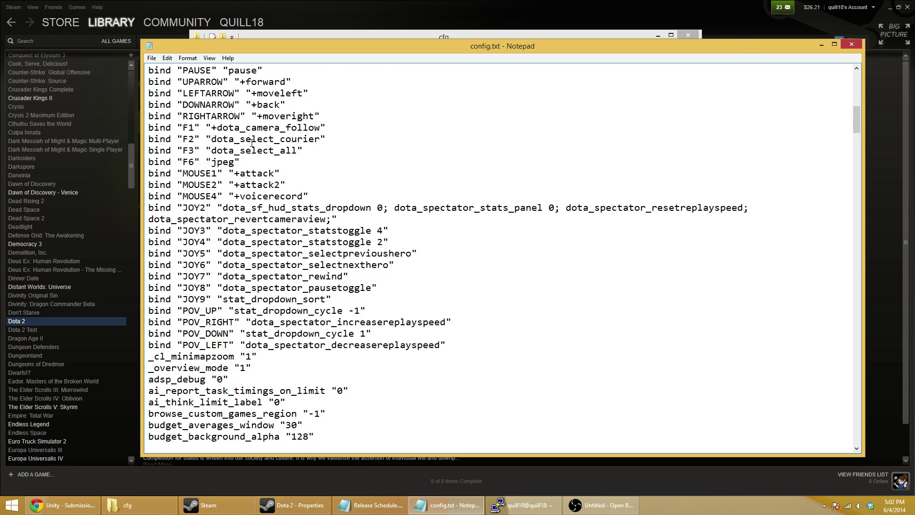
scroll(254, 142, "up", 4)
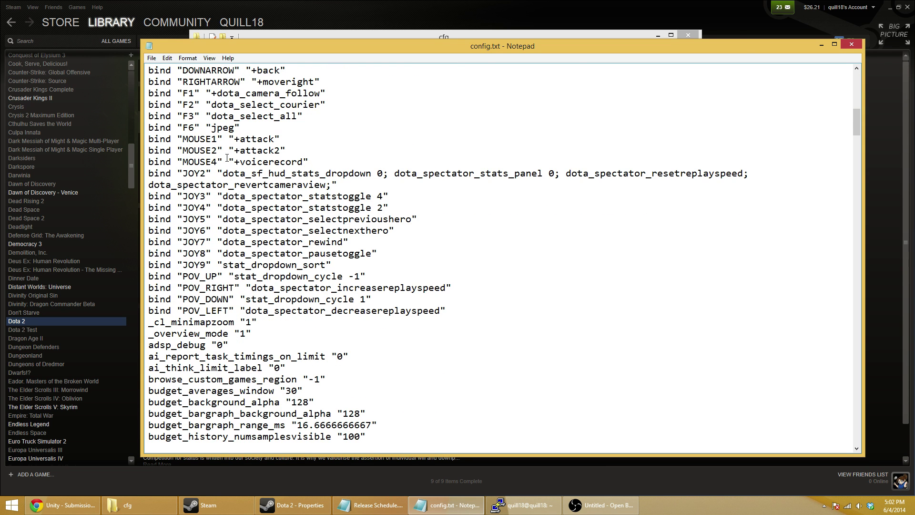
key("ctrl+f")
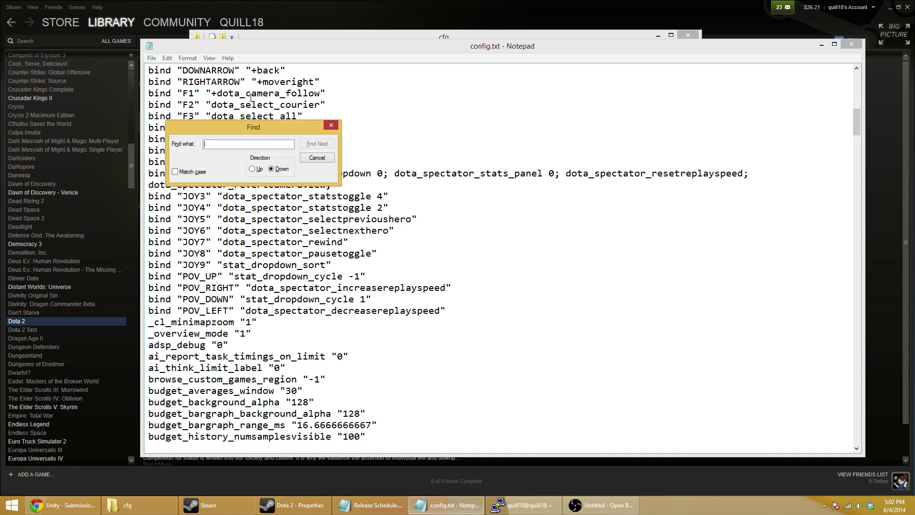
type("voiee_")
key("Return")
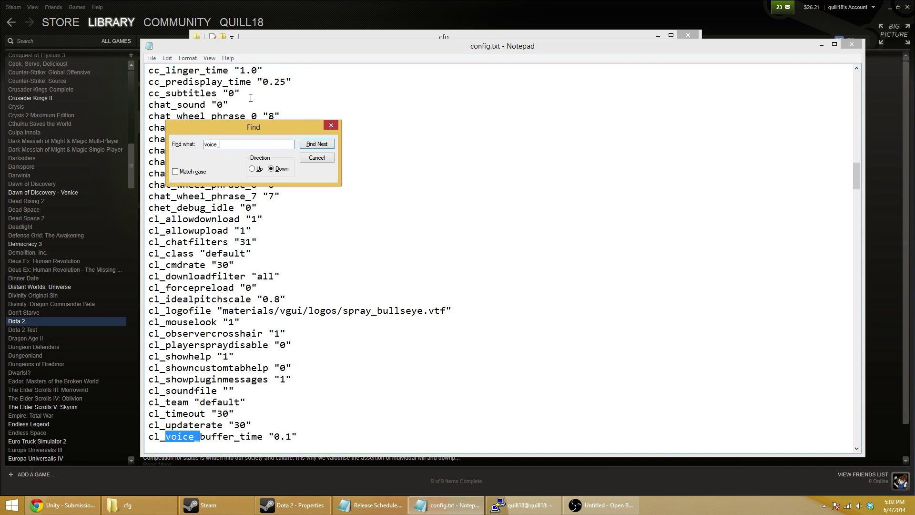
- Step through voice_ matches until the voice_mixer_volume entry appears, and select its name
left_click(313, 145)
left_click(312, 145)
left_click(313, 145)
left_click(313, 145)
left_click(313, 145)
left_click(313, 145)
left_click(312, 145)
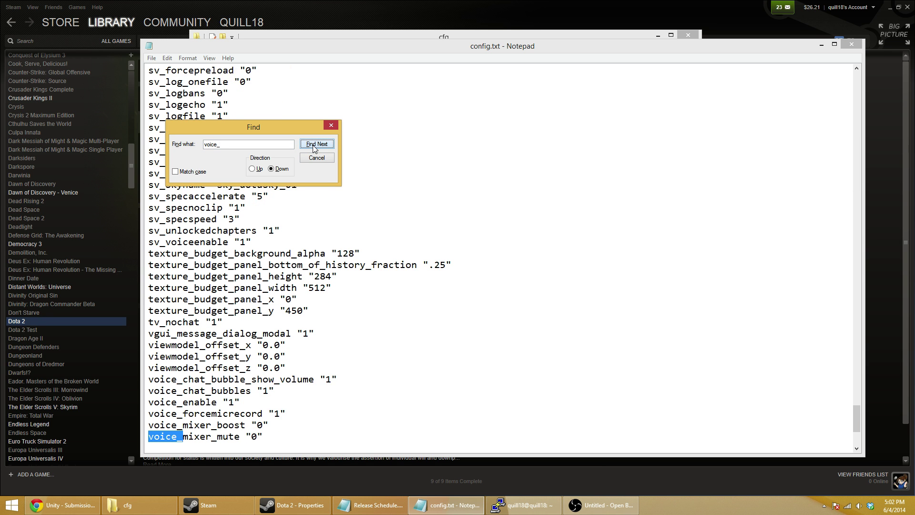
left_click(312, 145)
left_click(313, 145)
left_click(316, 158)
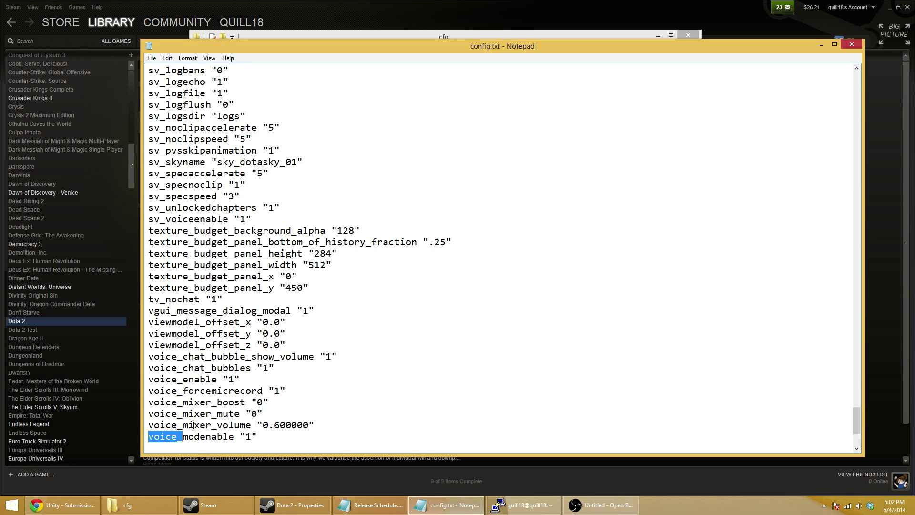
scroll(193, 424, "down", 2)
double_click(179, 357)
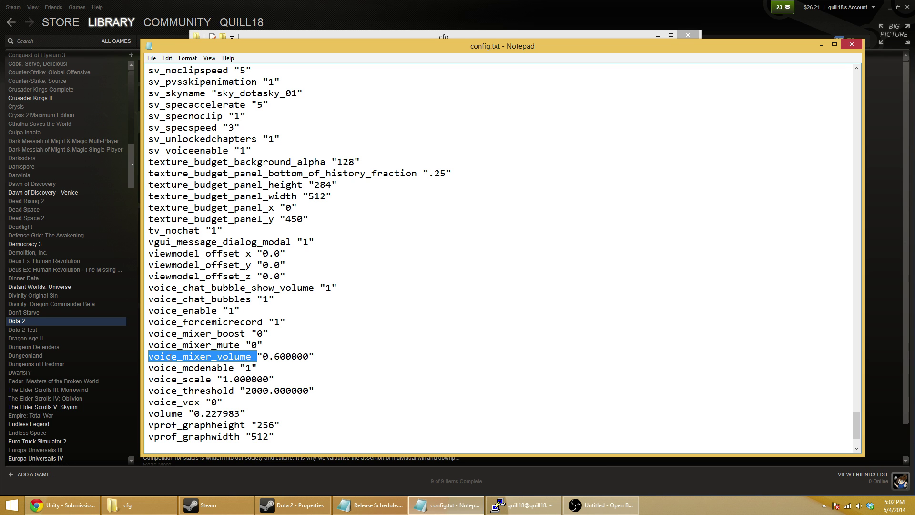
left_click(168, 58)
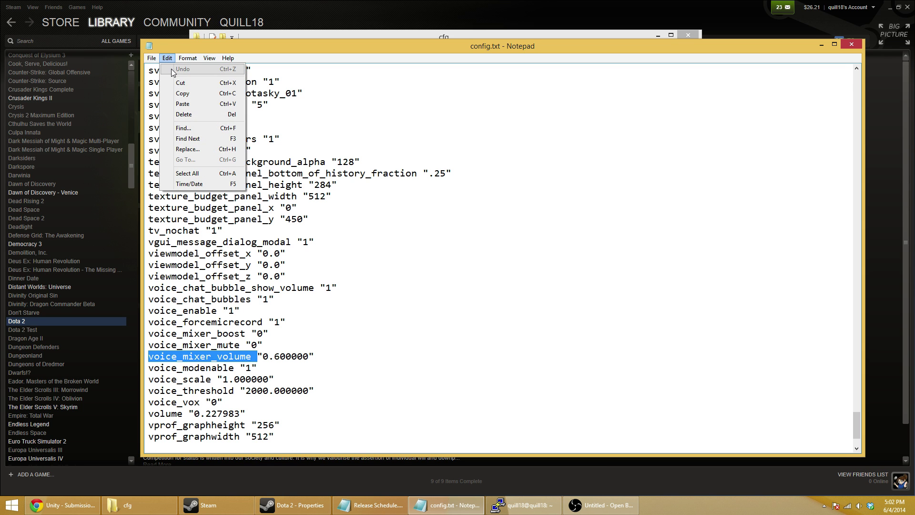
- Find voice_mixer_volume and edit its value to 1.000000
left_click(204, 126)
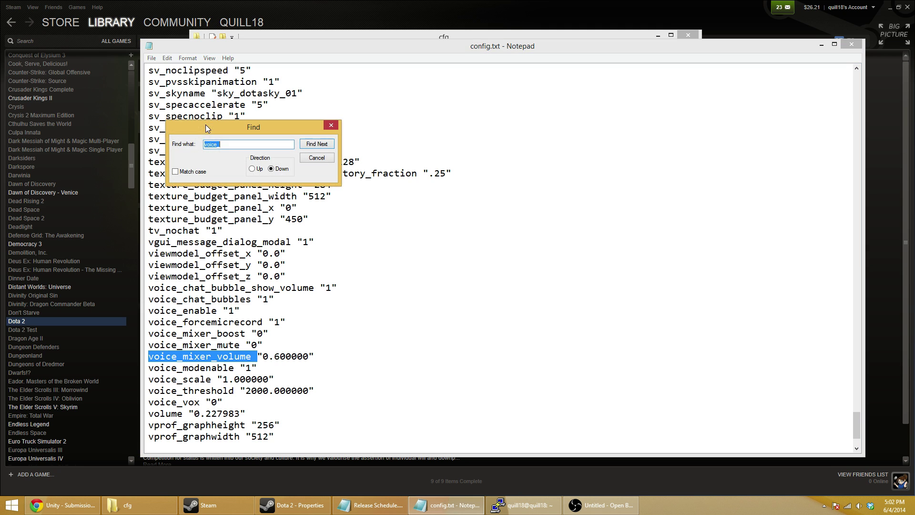
type("voice_mixer_volume")
key("Escape")
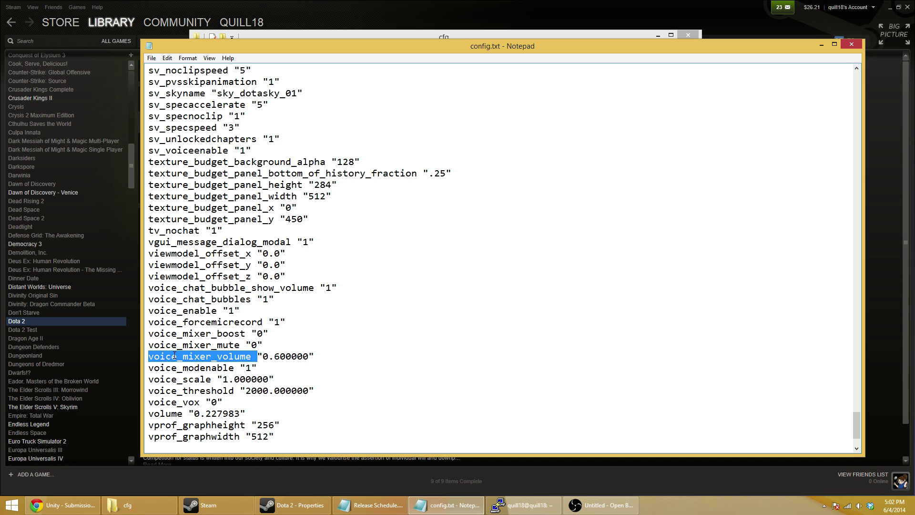
left_click(267, 359)
key("BackSpace")
type("1")
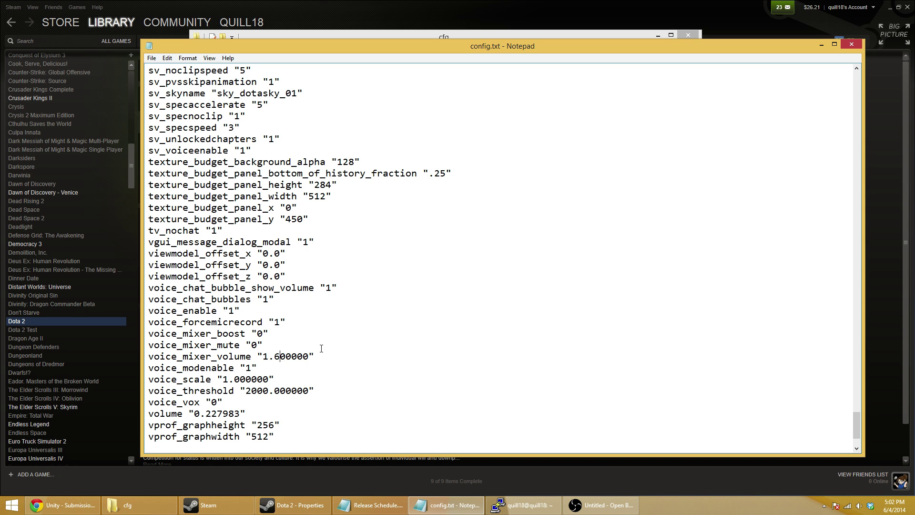
key("BackSpace")
type("0")
- Change the voice_mixer_volume value from 1.000000 back to 0.600000
double_click(223, 356)
left_click(222, 356)
double_click(269, 358)
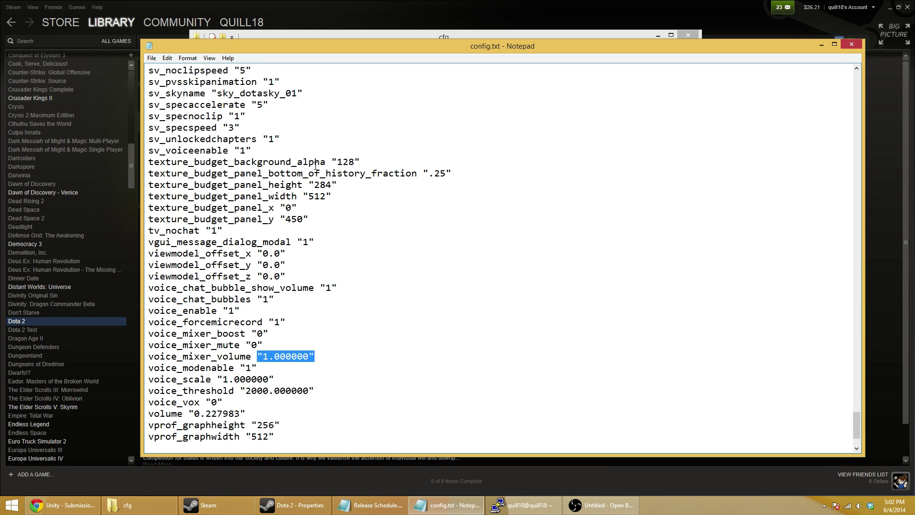
left_click(271, 352)
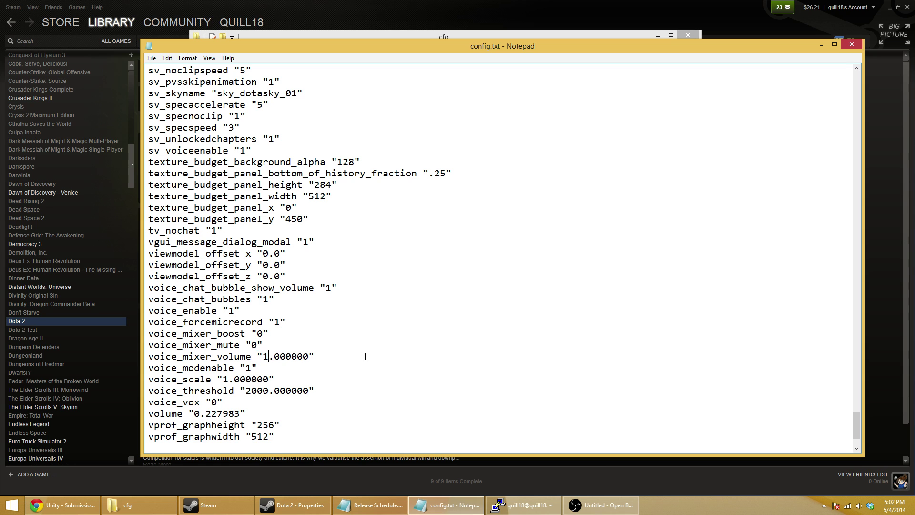
key("BackSpace")
type("0")
key("BackSpace")
type("6")
left_click(366, 349)
- Highlight the voice_mixer_volume line to check it reads 0.600000
left_click_drag(316, 356, 147, 355)
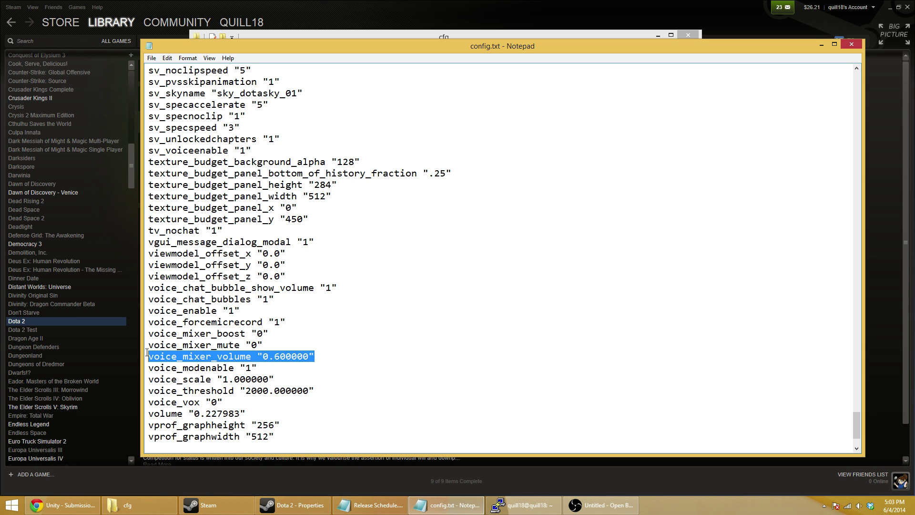
left_click(291, 356)
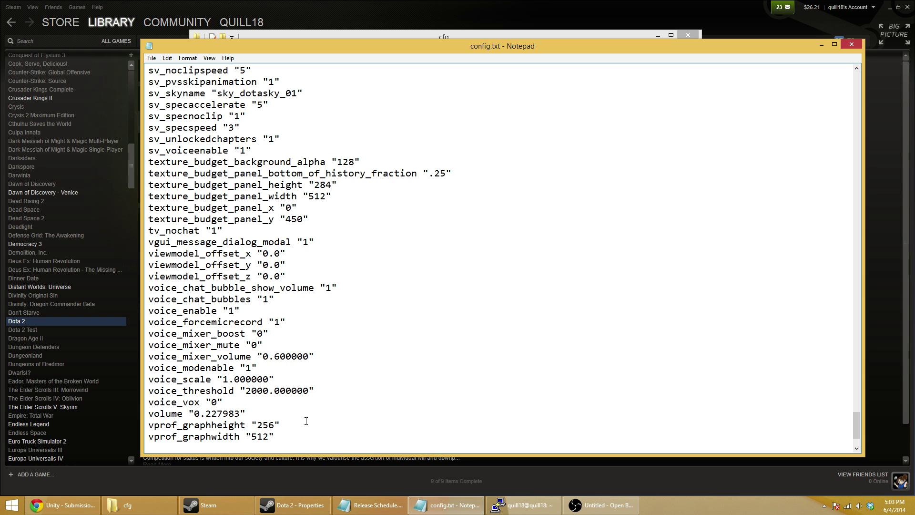
left_click_drag(316, 356, 206, 356)
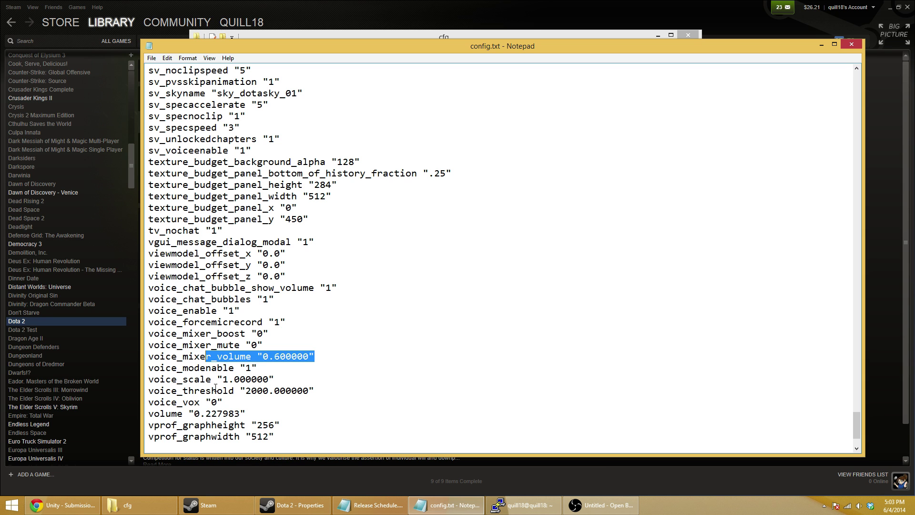
left_click(342, 352)
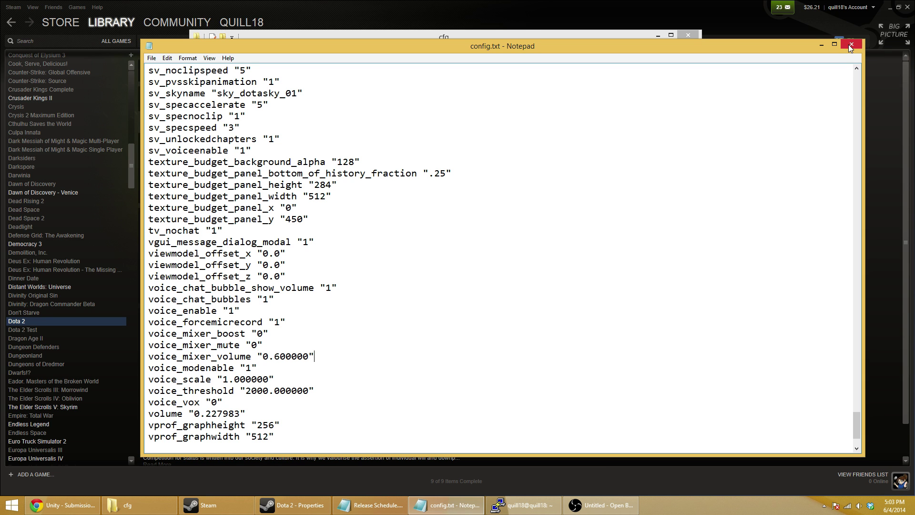
- Save config.txt and close Notepad
left_click(152, 58)
left_click(164, 90)
left_click(852, 44)
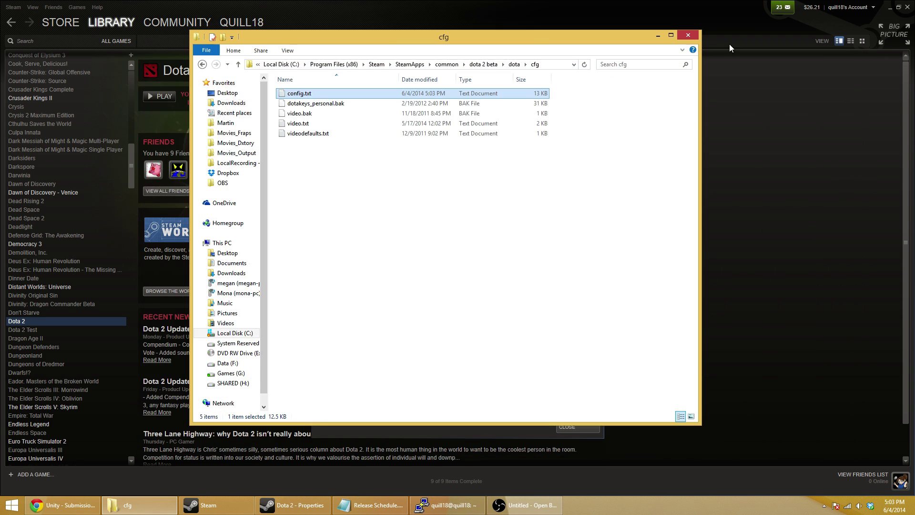
- Rename config.txt back to config.cfg, confirm the extension change, and return to Steam
left_click(299, 94)
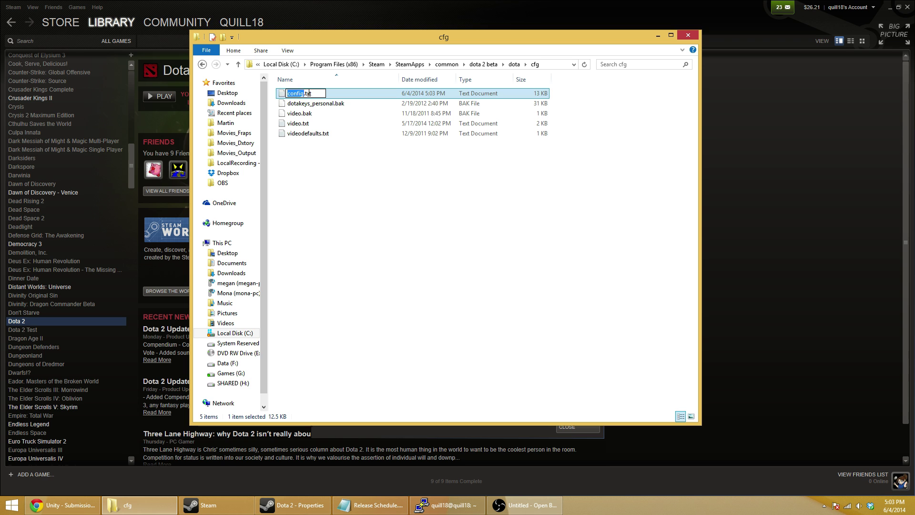
key("End")
key("BackSpace")
key("BackSpace")
key("BackSpace")
type("cfg")
key("Return")
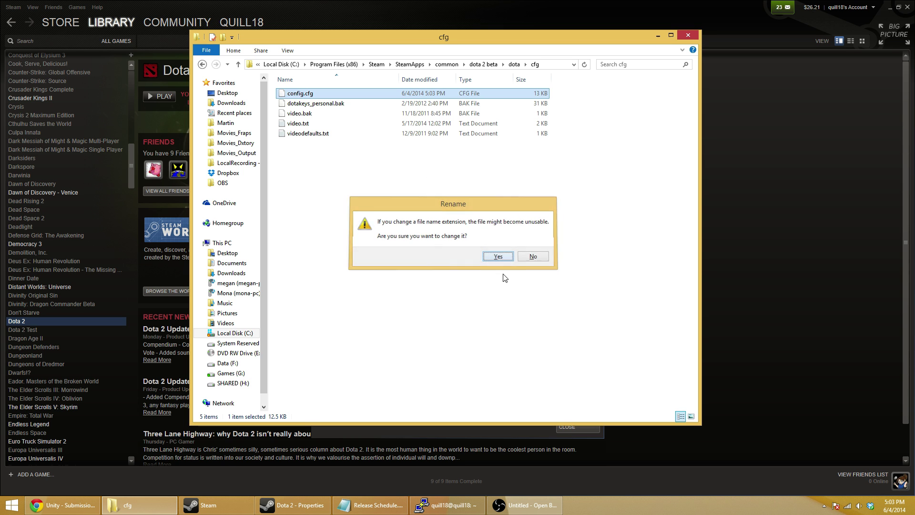
left_click(495, 254)
key("alt+Tab")
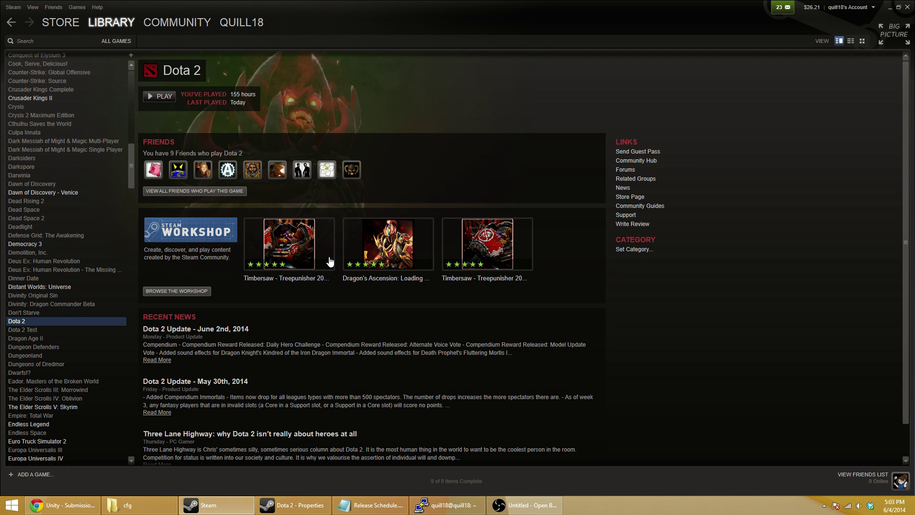
- From Recording devices, move the Microphone level from 59 to 73, then to 65, and close both dialogs
right_click(859, 505)
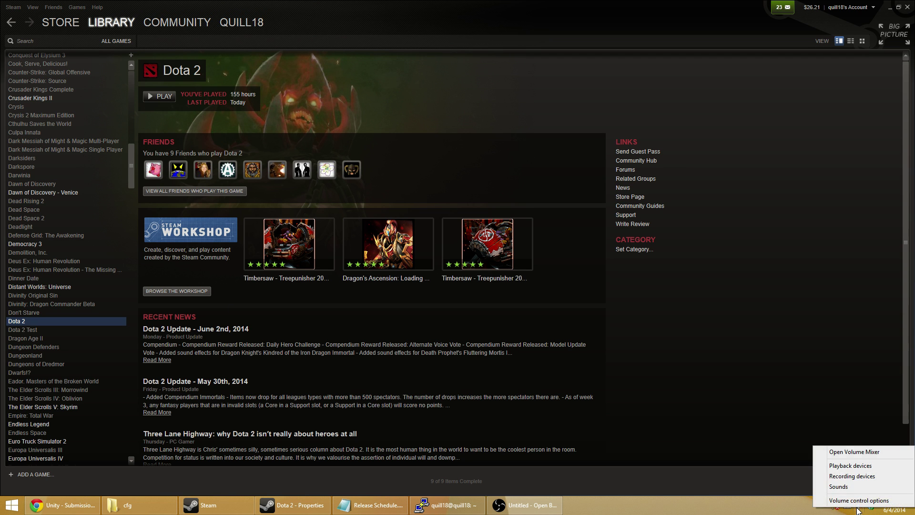
left_click(853, 477)
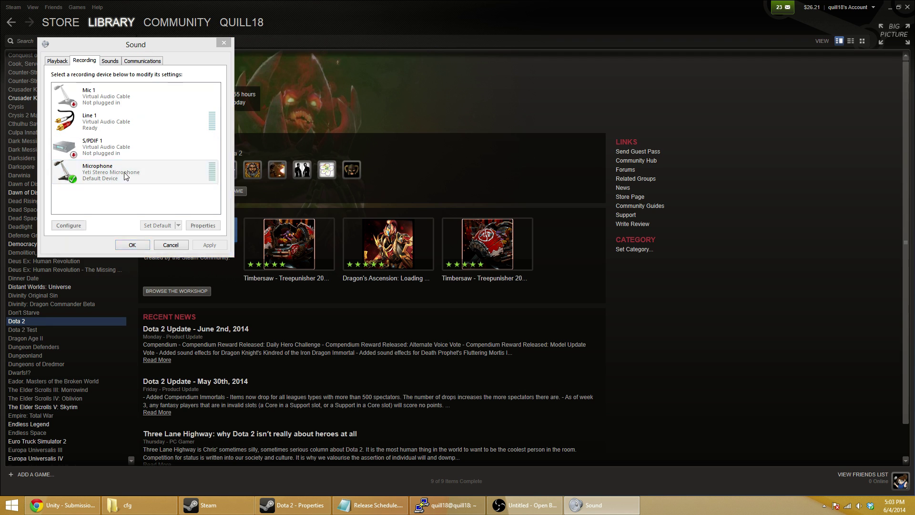
double_click(126, 176)
left_click(114, 96)
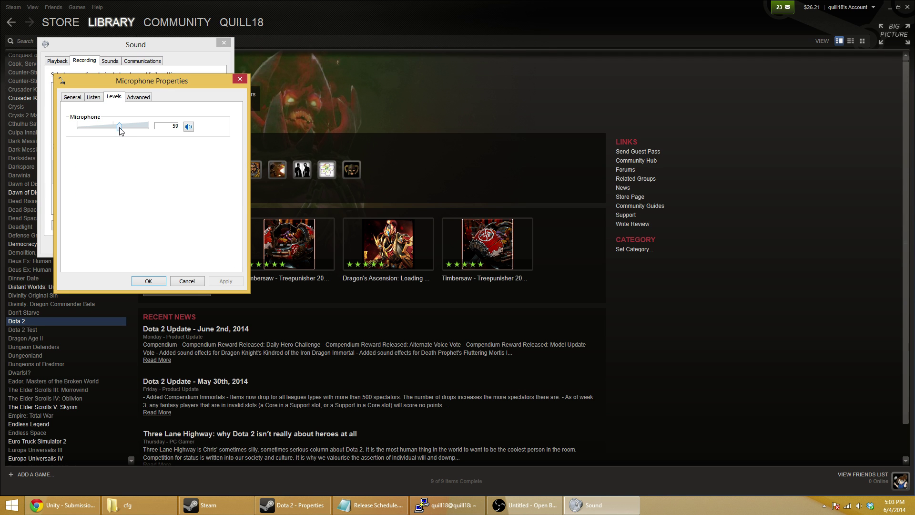
left_click_drag(120, 131, 129, 131)
left_click_drag(129, 129, 120, 132)
left_click(165, 281)
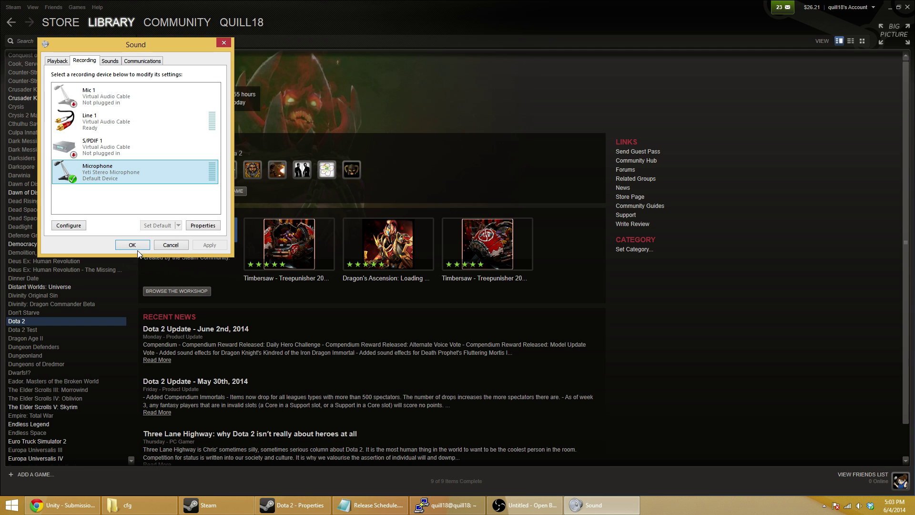
left_click(139, 244)
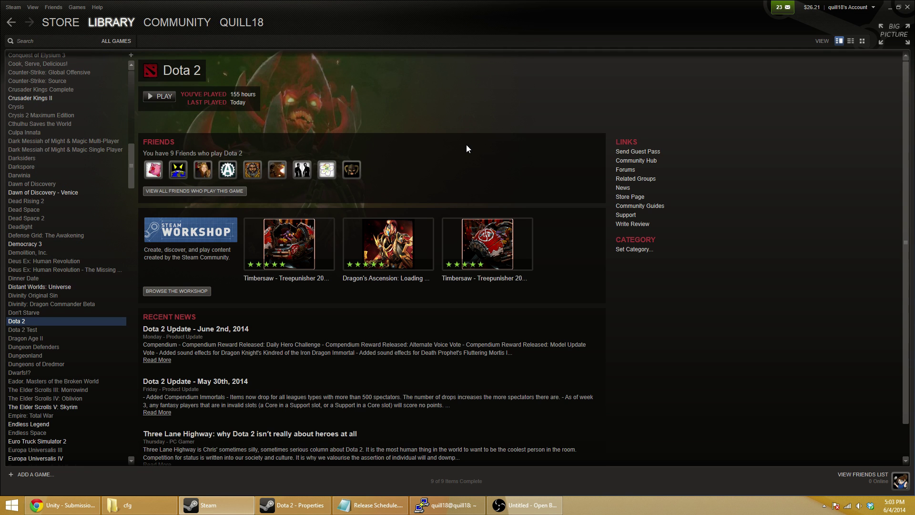